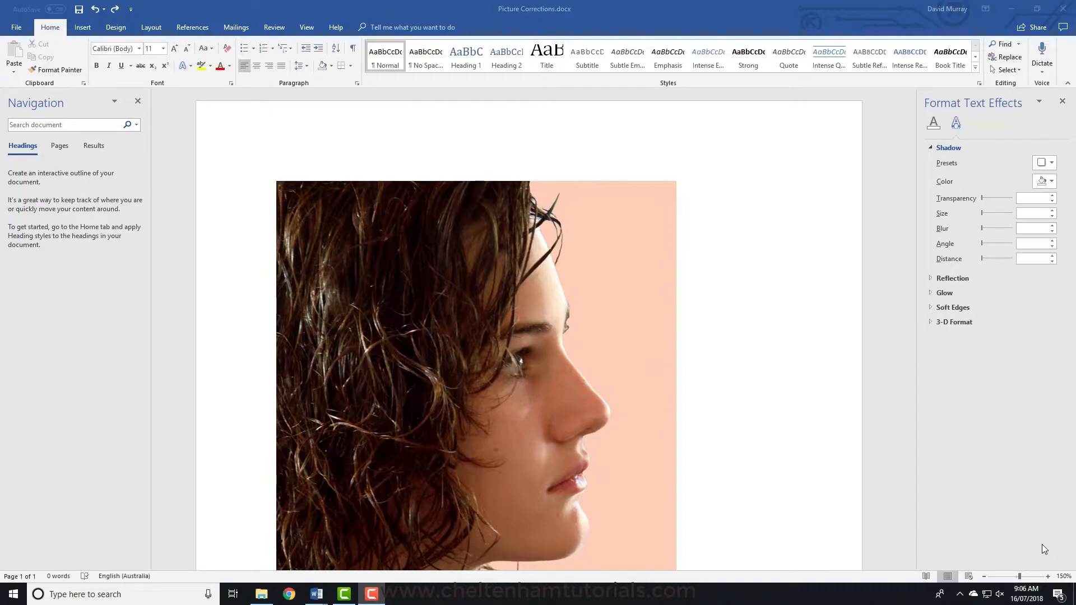
- Apply the darkest, highest-contrast Brightness/Contrast correction preset to the portrait picture
double_click(523, 405)
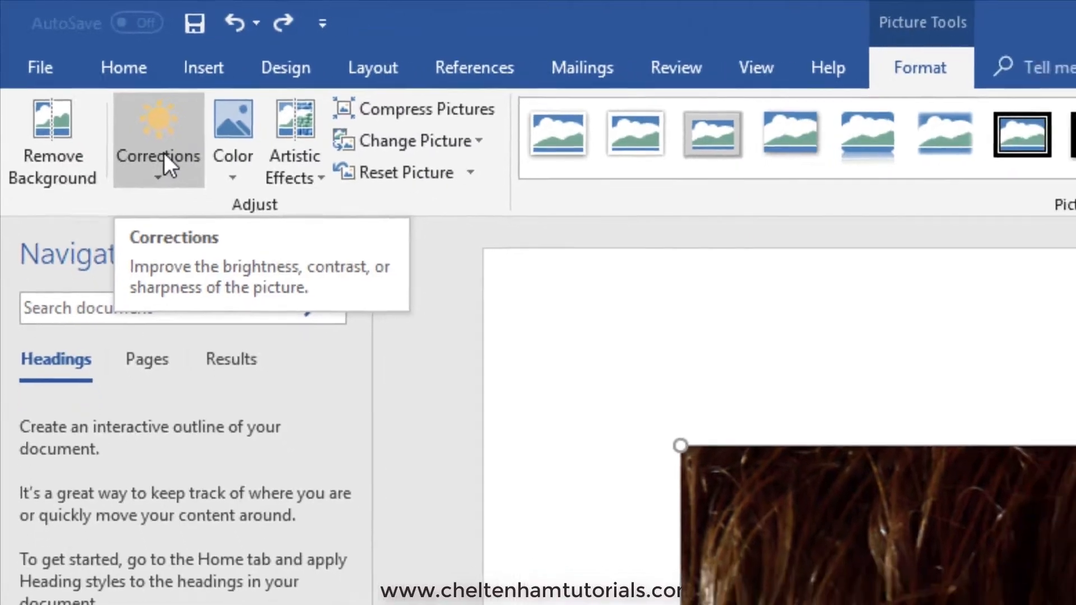
click(177, 166)
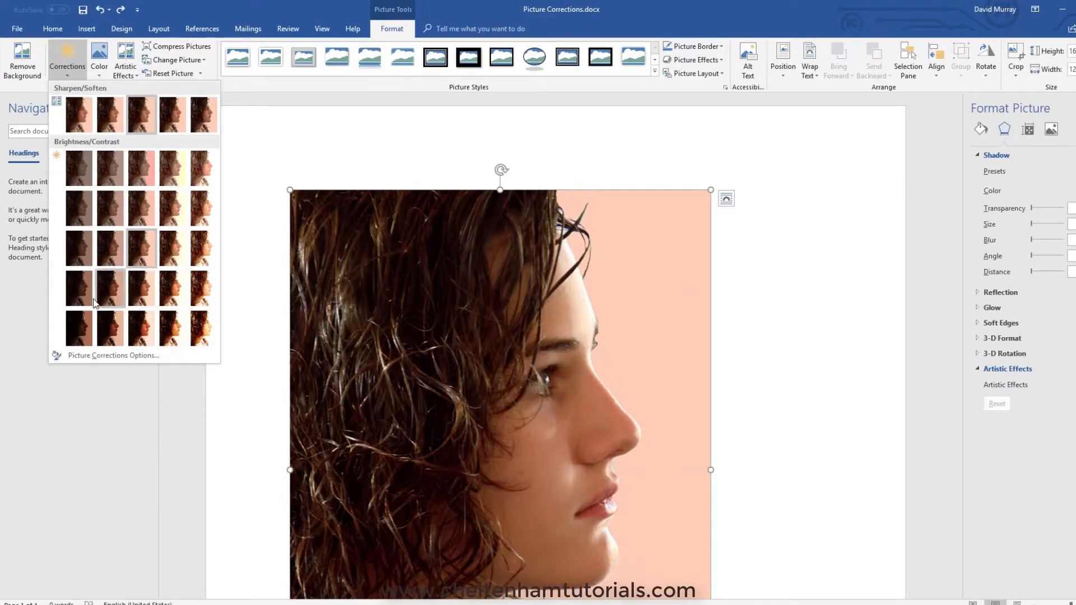
click(78, 321)
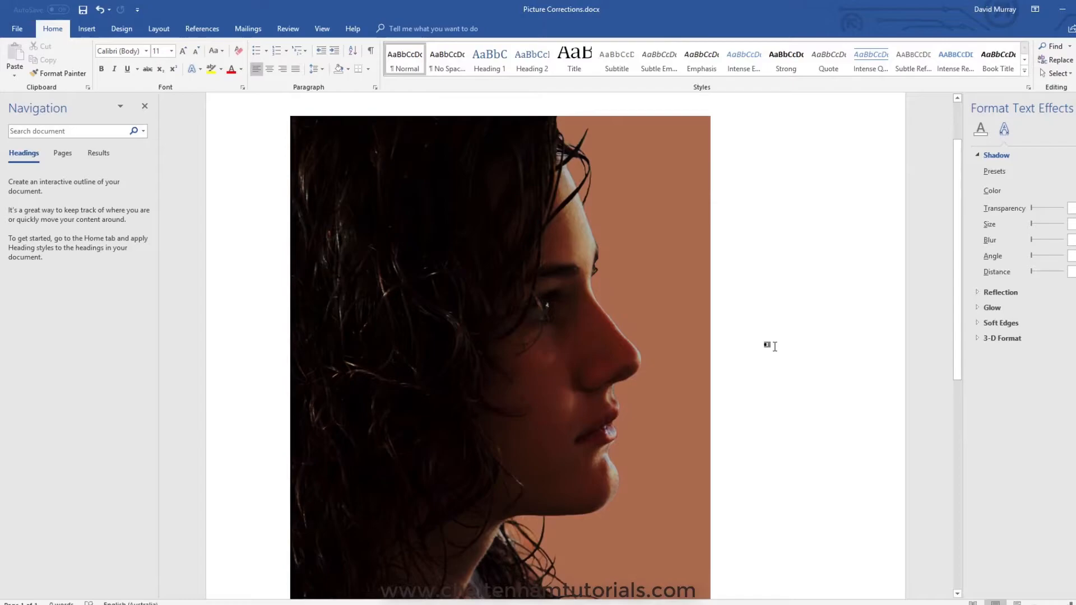
- Compare the portrait with and without the dark brightness/contrast correction by undoing and redoing it, leaving the correction applied
key(ctrl+z)
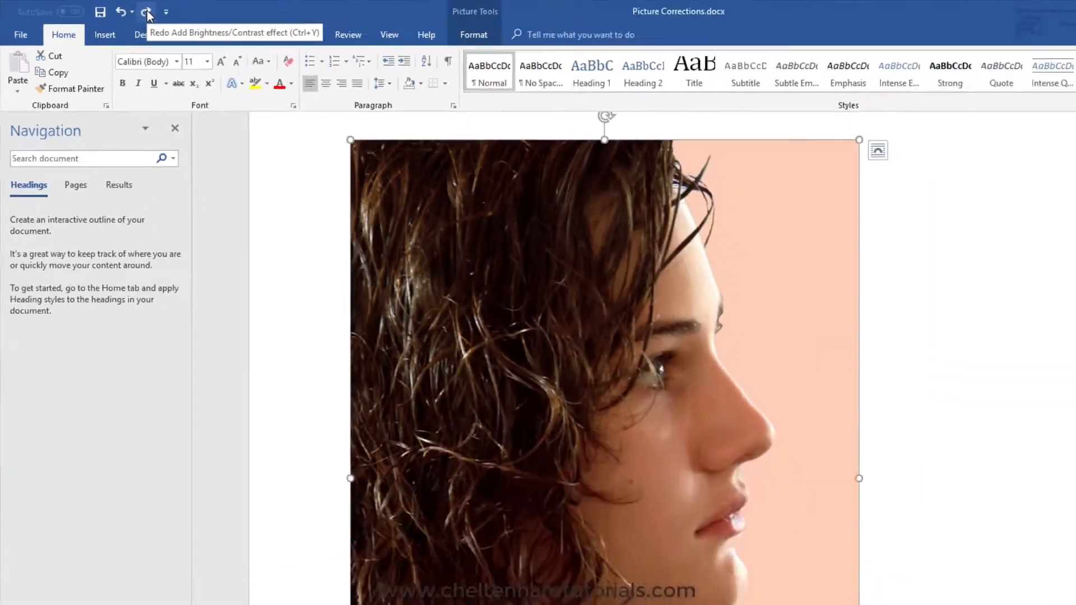
click(340, 27)
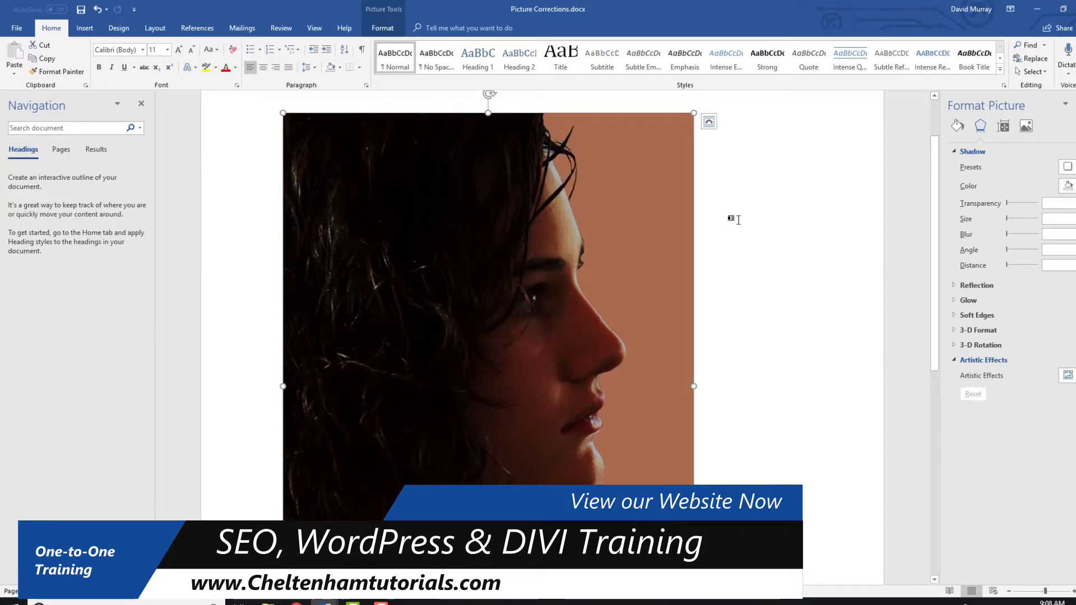
key(ctrl+z)
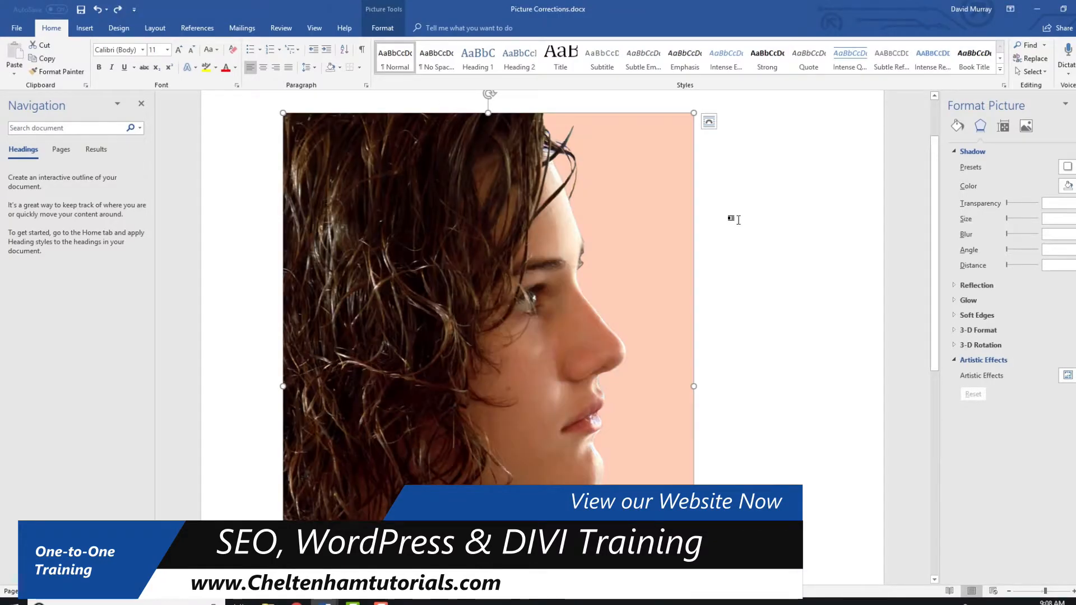
click(118, 11)
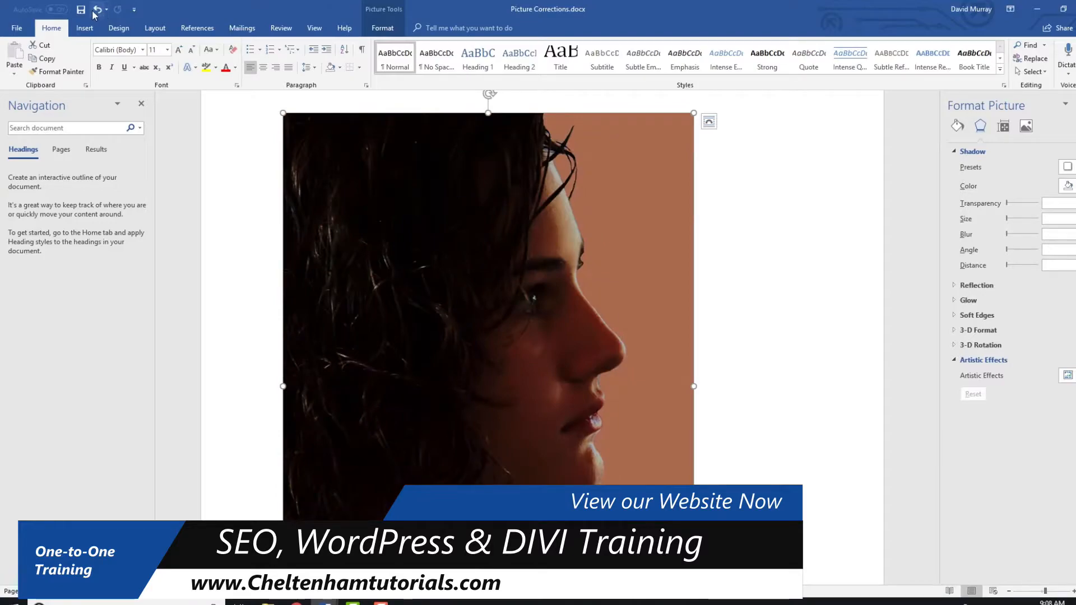
click(94, 12)
click(118, 10)
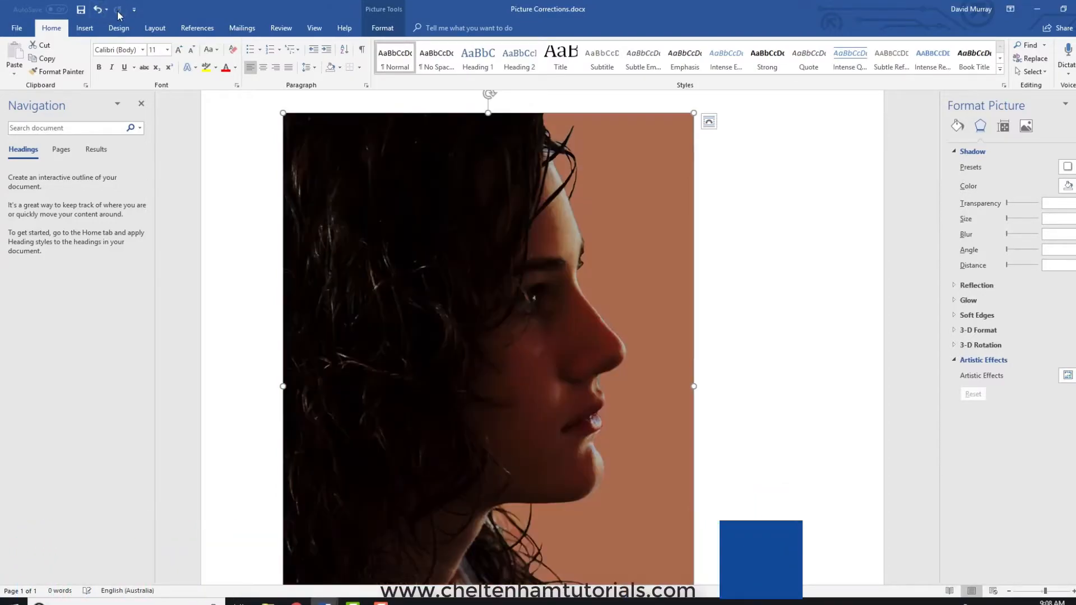
- Change the portrait's correction to the brightest, lowest-contrast Brightness/Contrast preset and deselect the picture
double_click(414, 255)
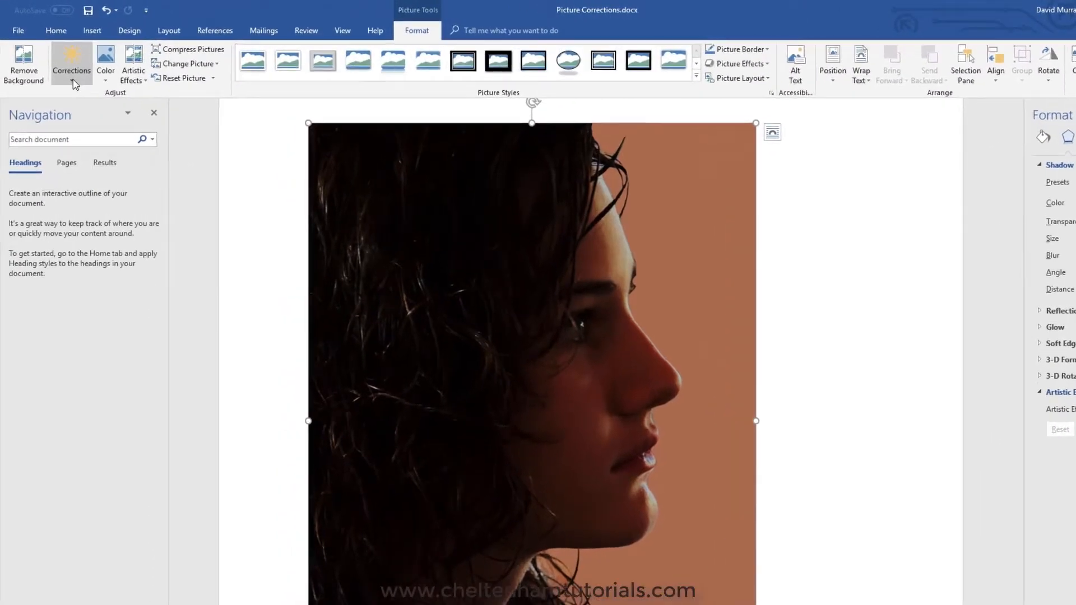
click(65, 59)
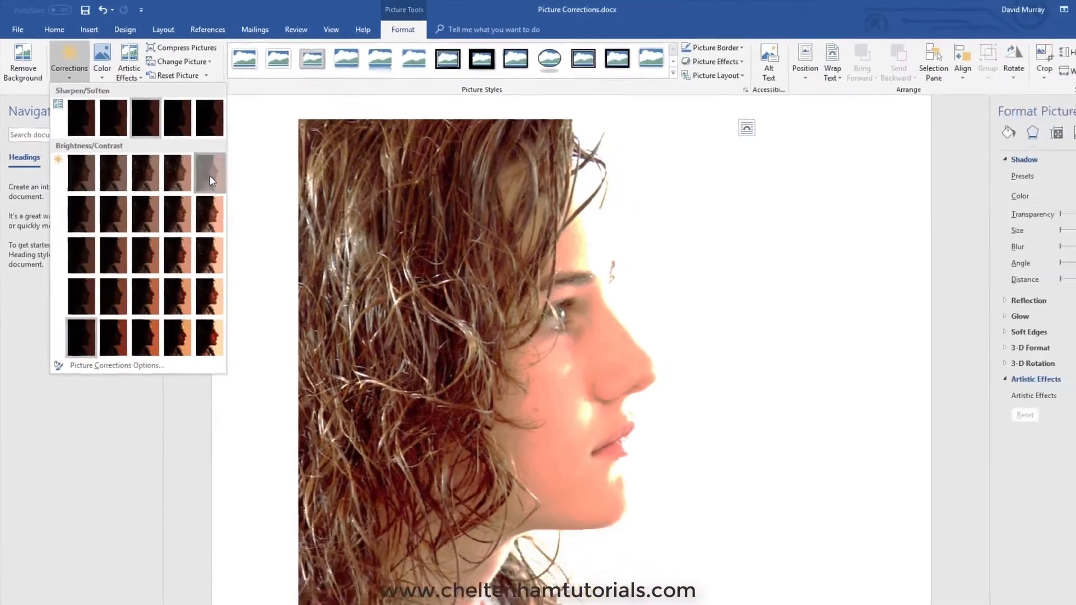
click(302, 303)
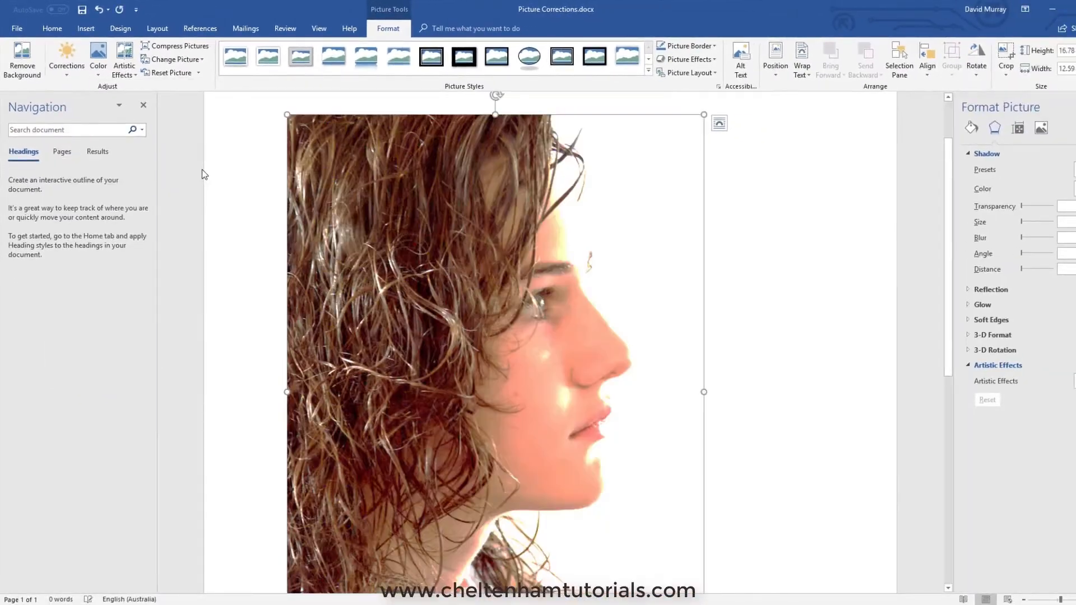
click(756, 300)
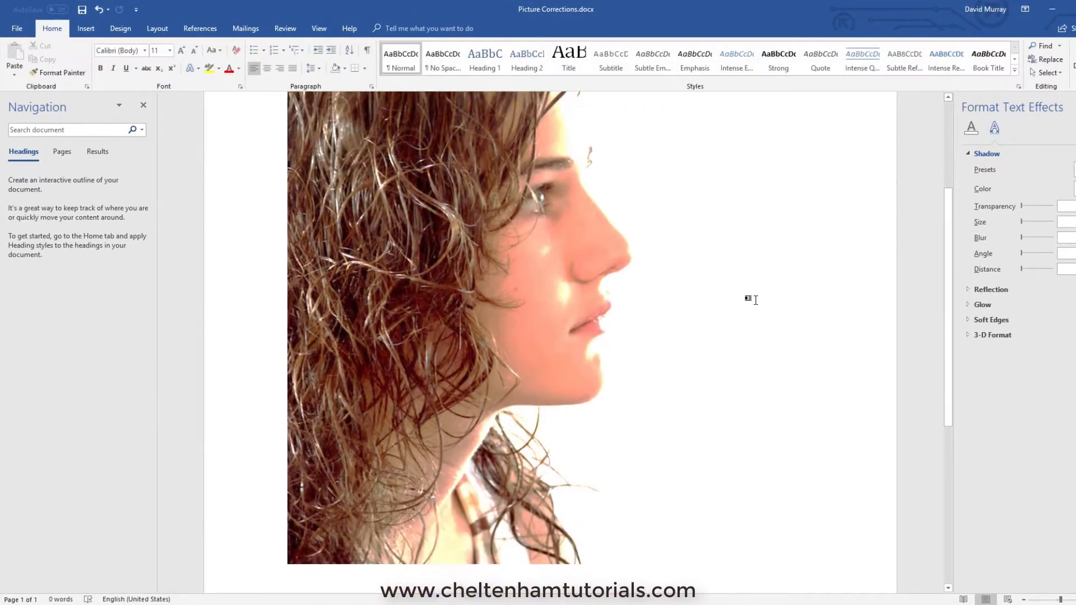
scroll(756, 300, up, 2)
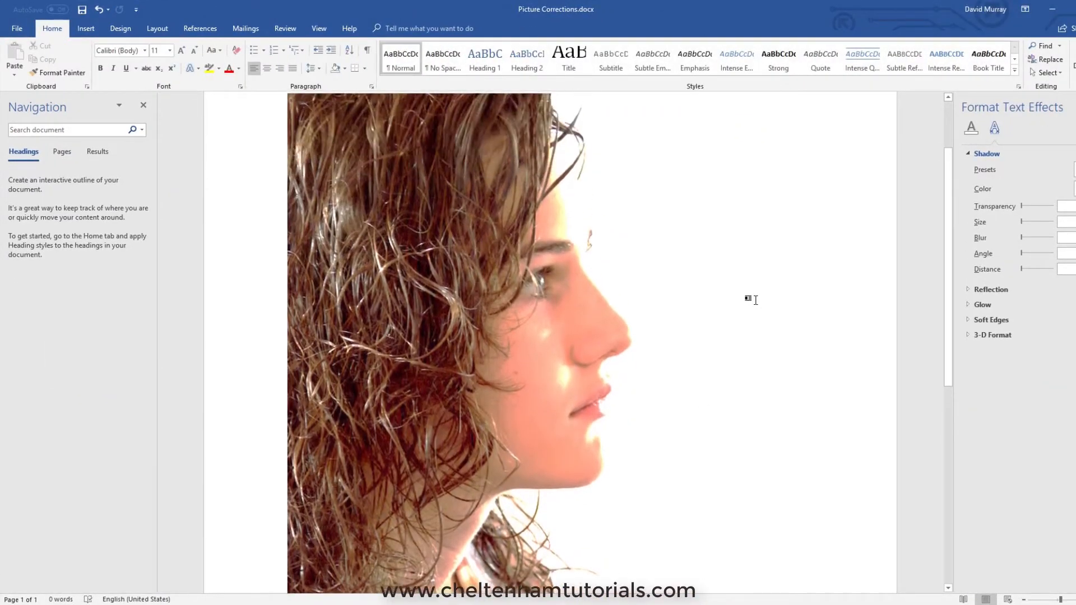
- Undo and redo the bright correction to compare it with the dark version of the portrait, leaving the bright one applied
click(98, 11)
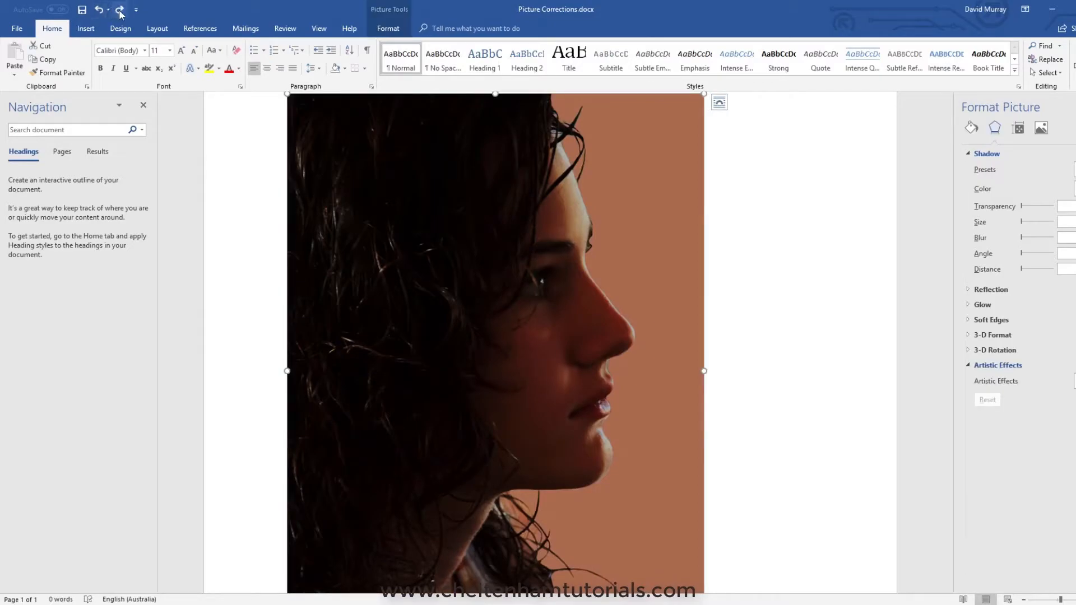
click(120, 11)
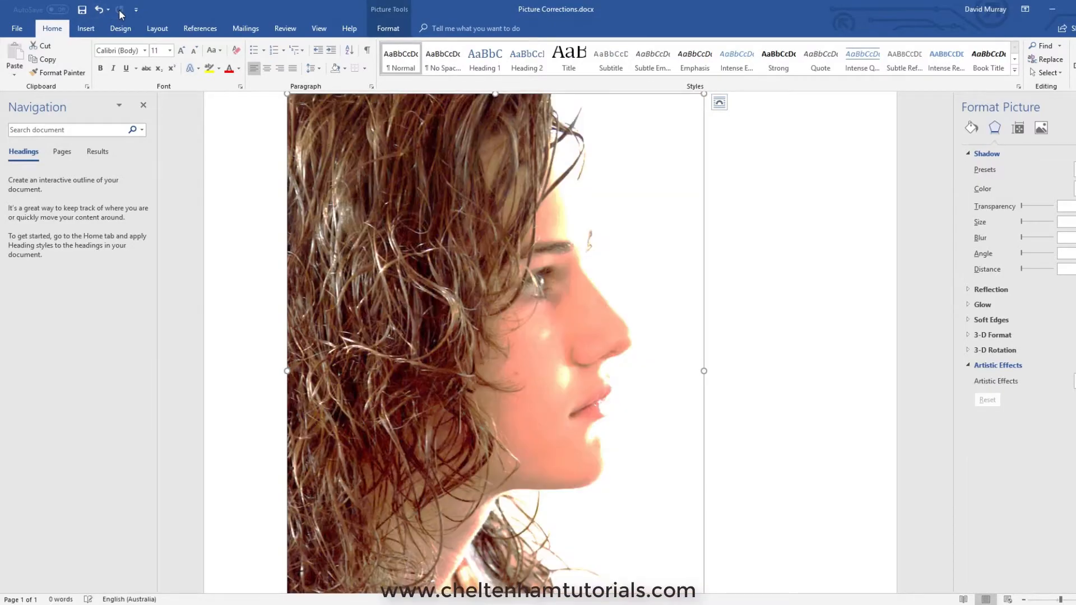
click(758, 287)
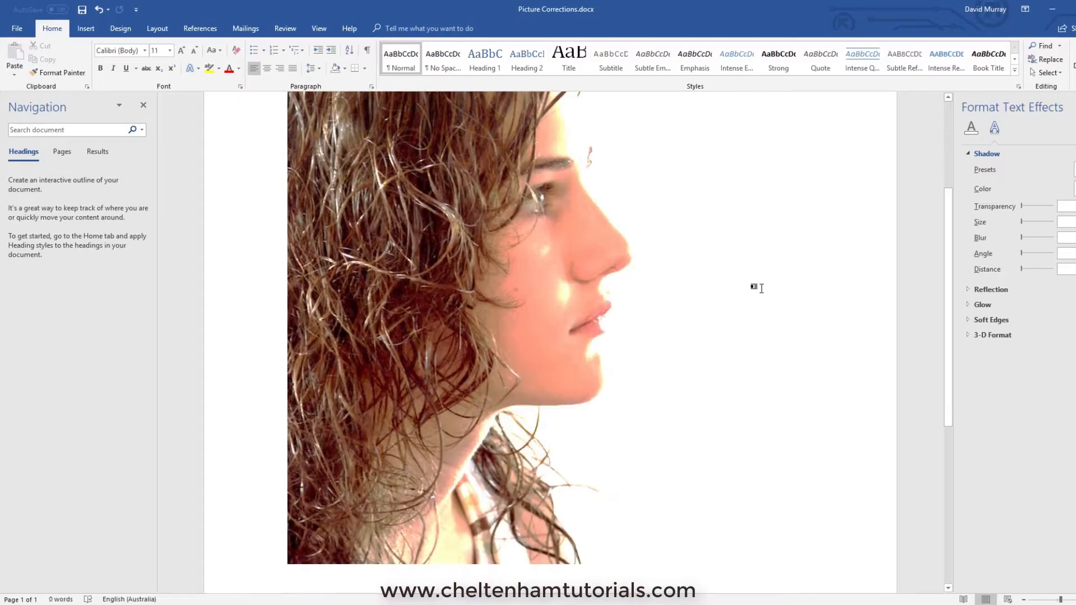
scroll(758, 287, up, 3)
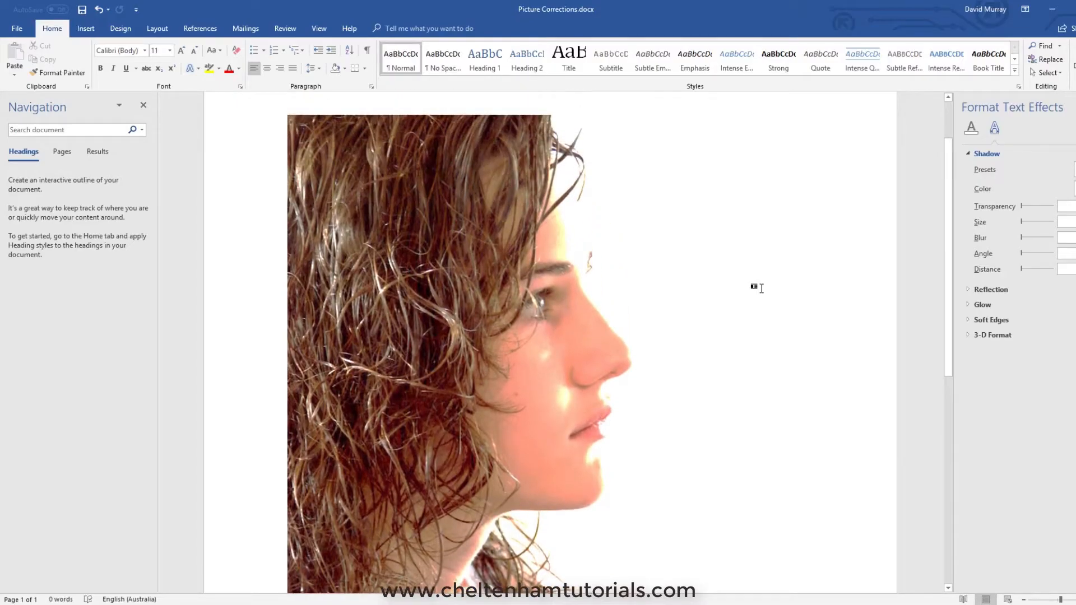
click(559, 301)
click(388, 29)
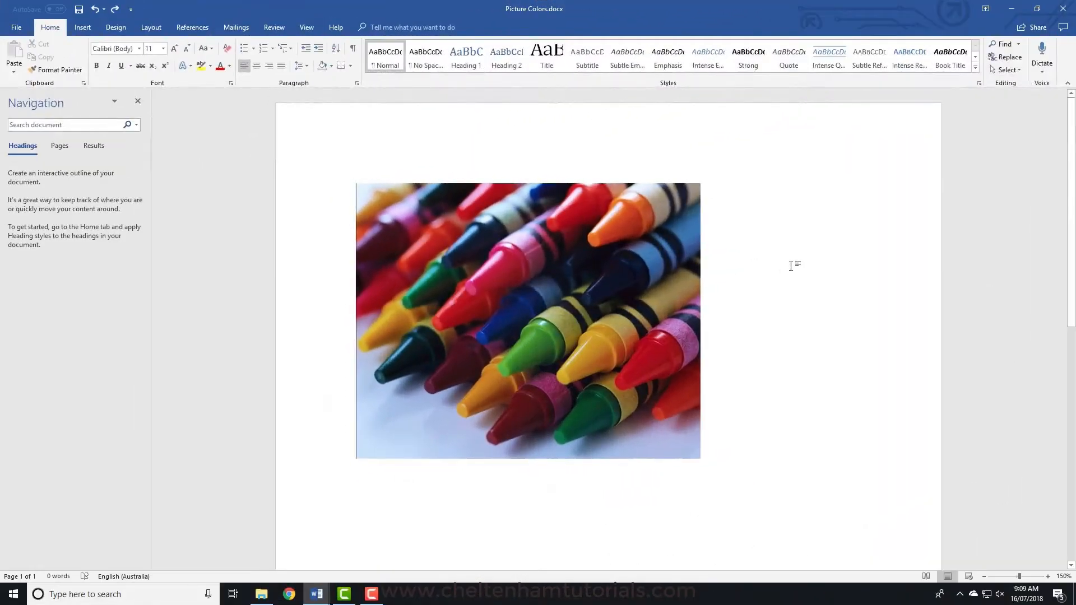
- Recolor the crayons picture in Picture Colors.docx with Red, Accent color 2 Light, and deselect it
double_click(559, 285)
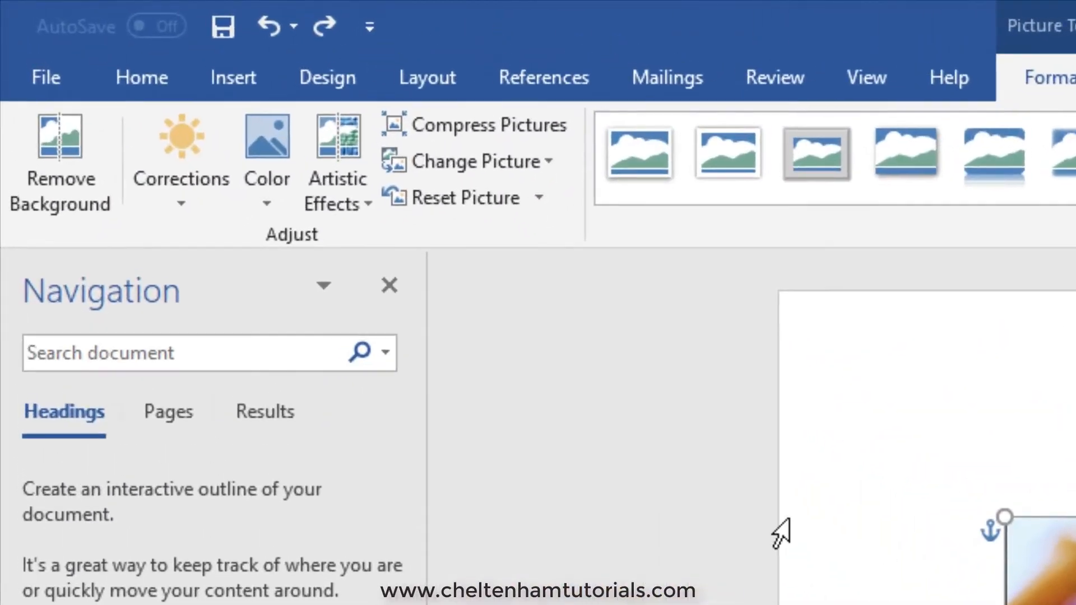
click(267, 185)
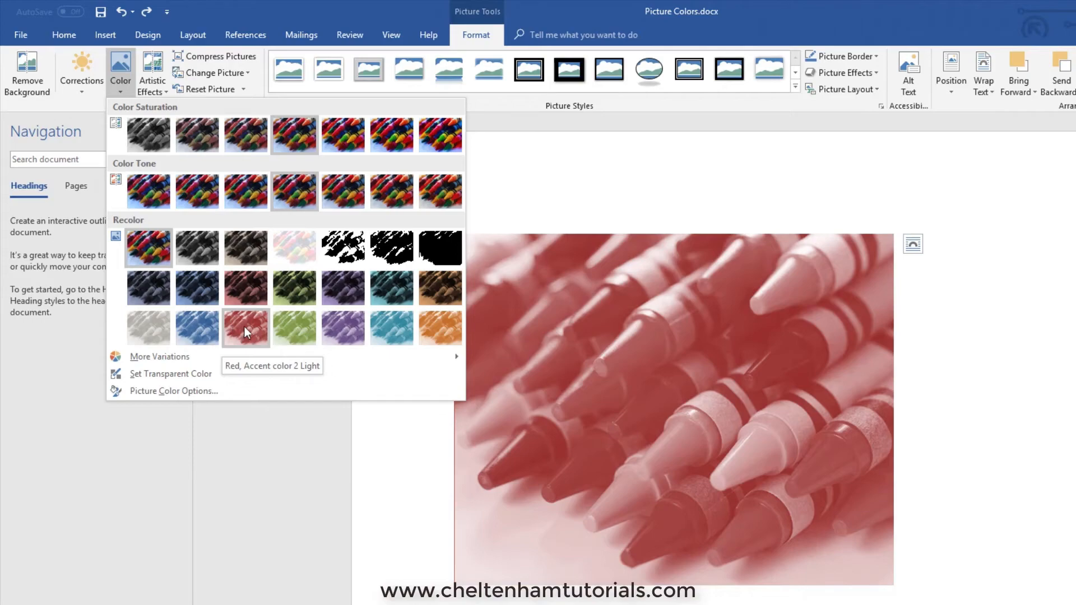
click(244, 328)
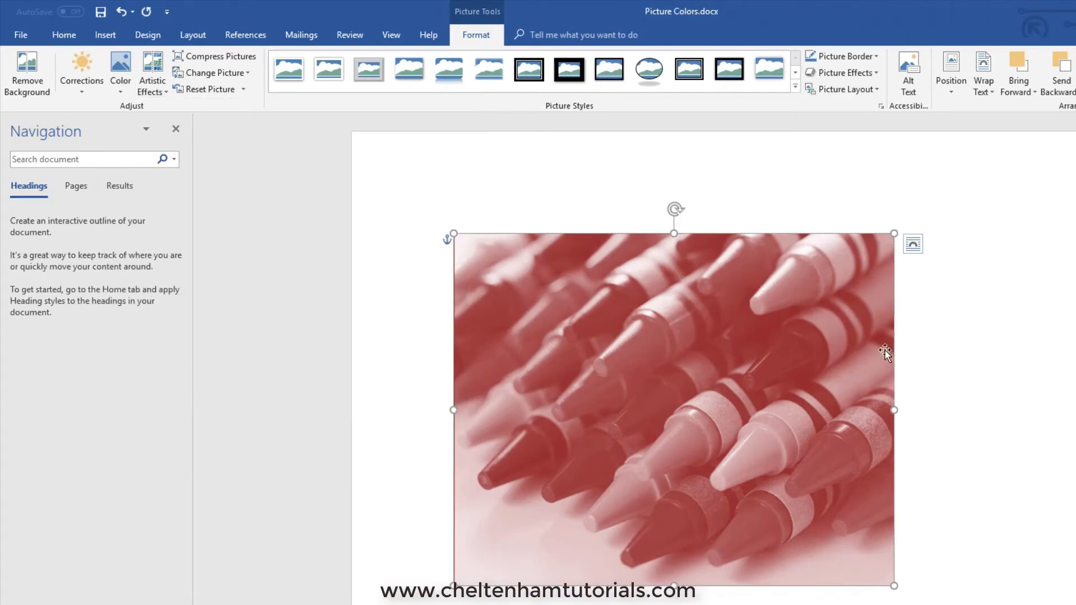
click(950, 344)
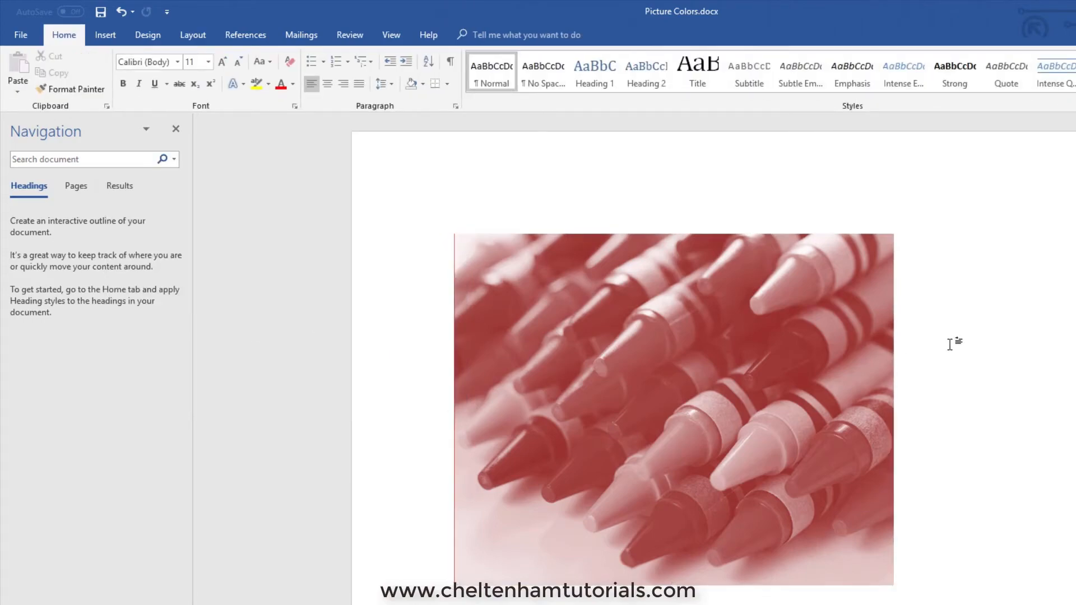
- Remove the red recolor from the crayons picture by applying the original-color Recolor option, and deselect it
click(746, 348)
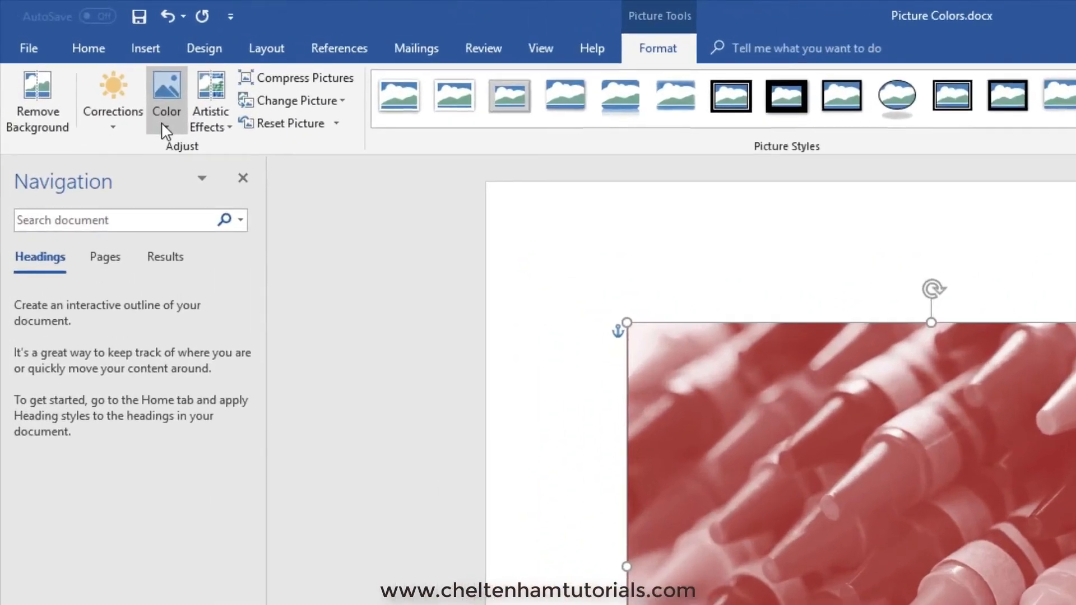
click(118, 89)
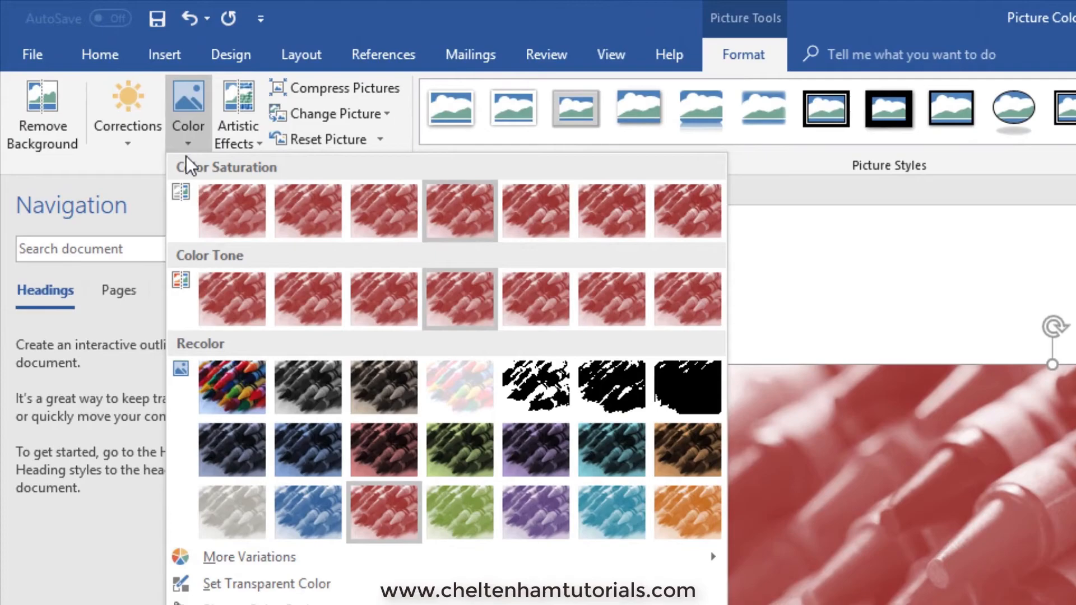
click(234, 369)
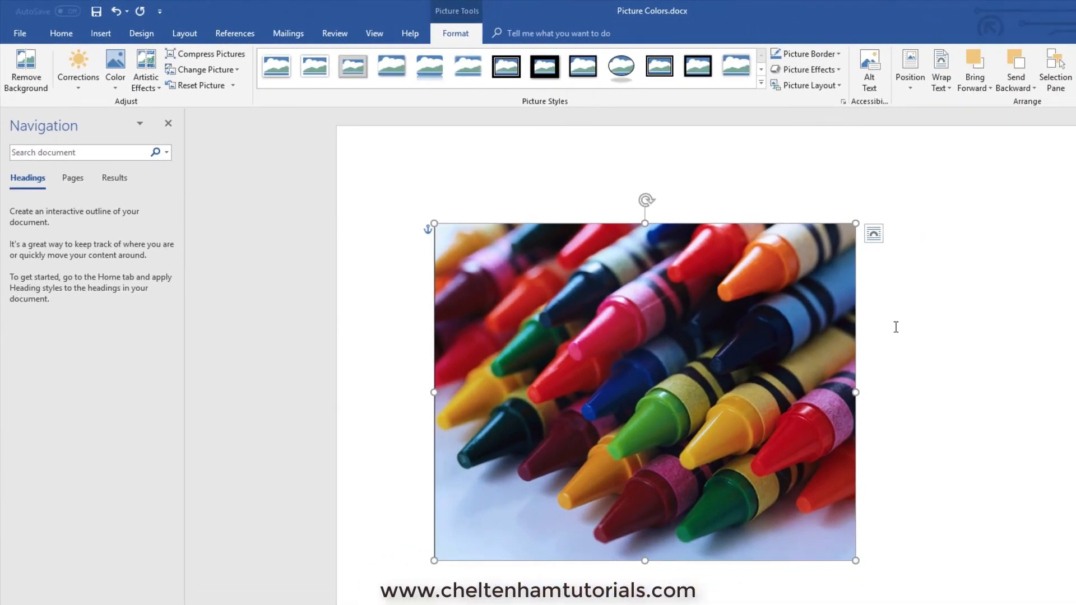
click(939, 341)
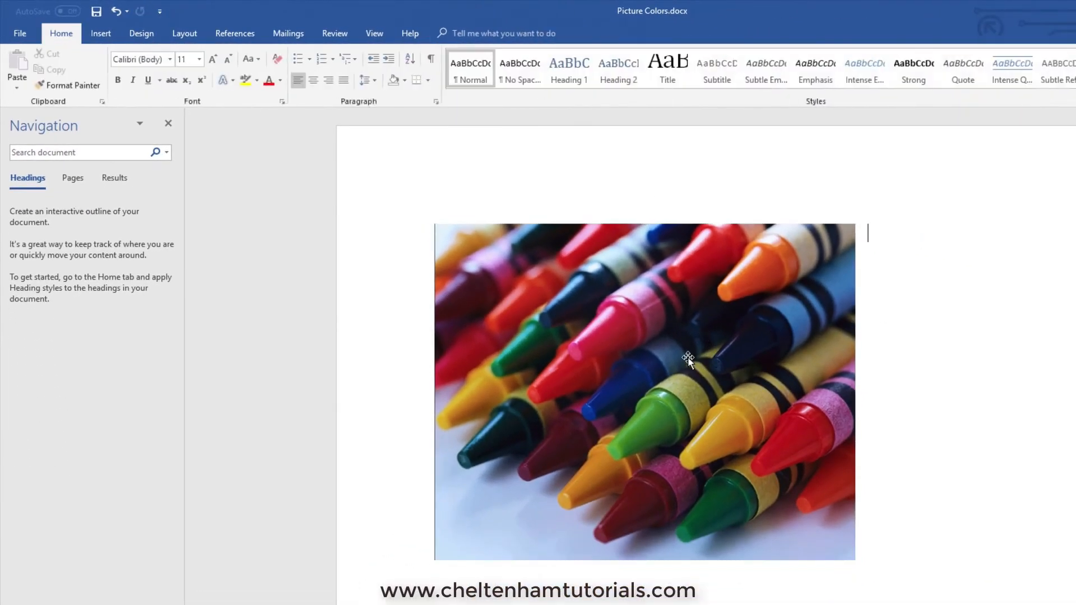
- Apply the highest Color Saturation preset to the crayons picture and deselect it
click(684, 358)
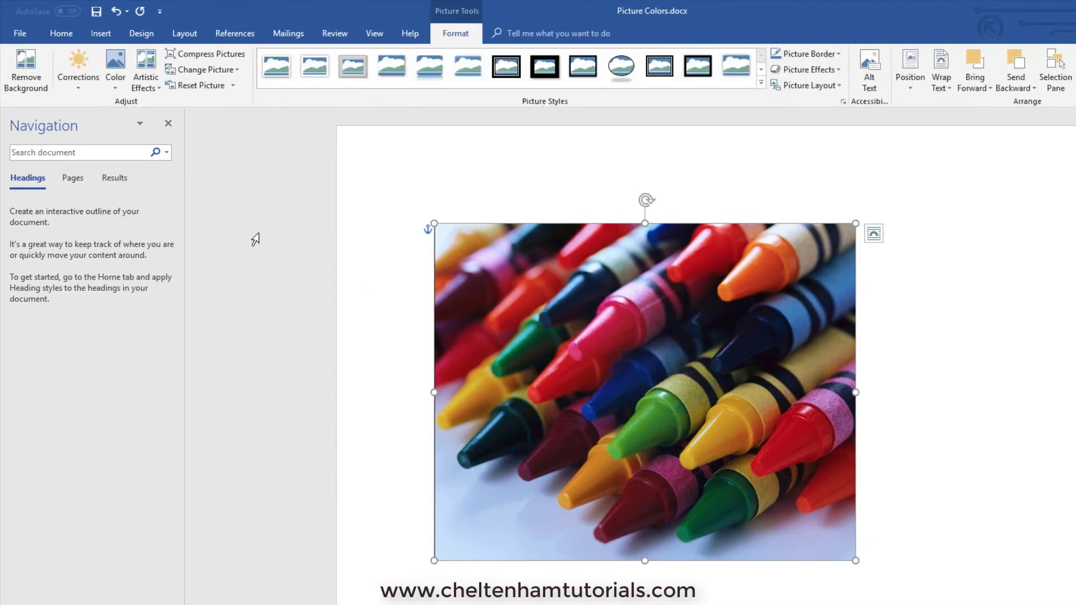
click(115, 84)
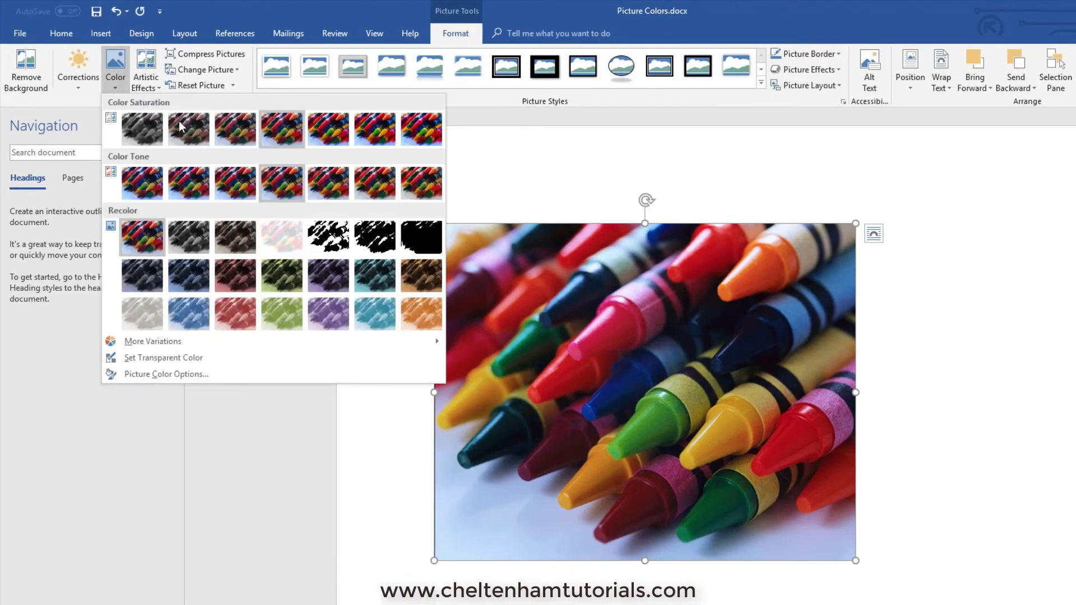
click(429, 133)
click(974, 259)
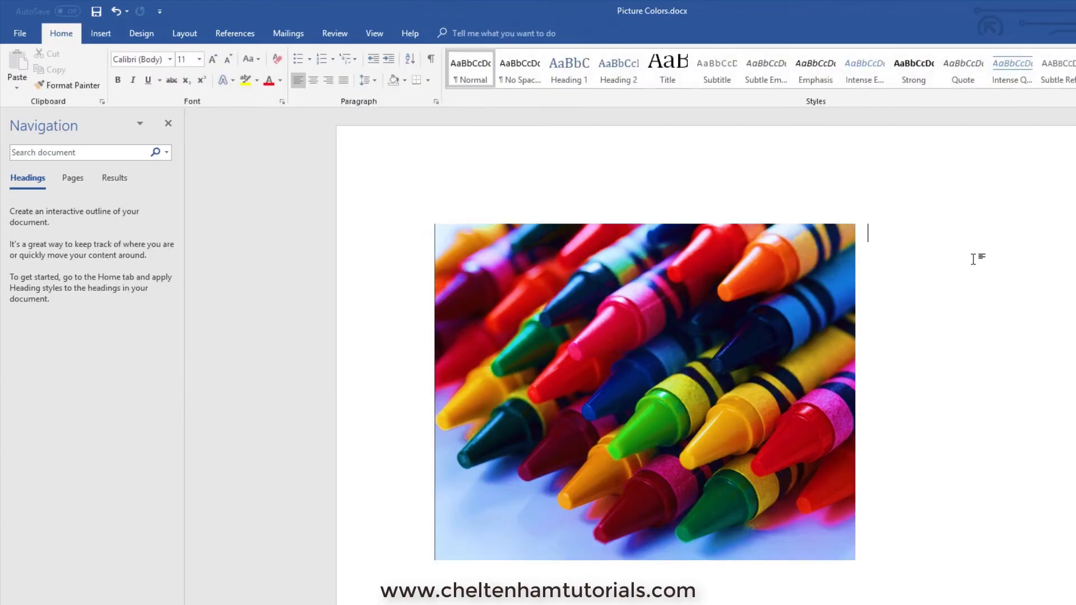